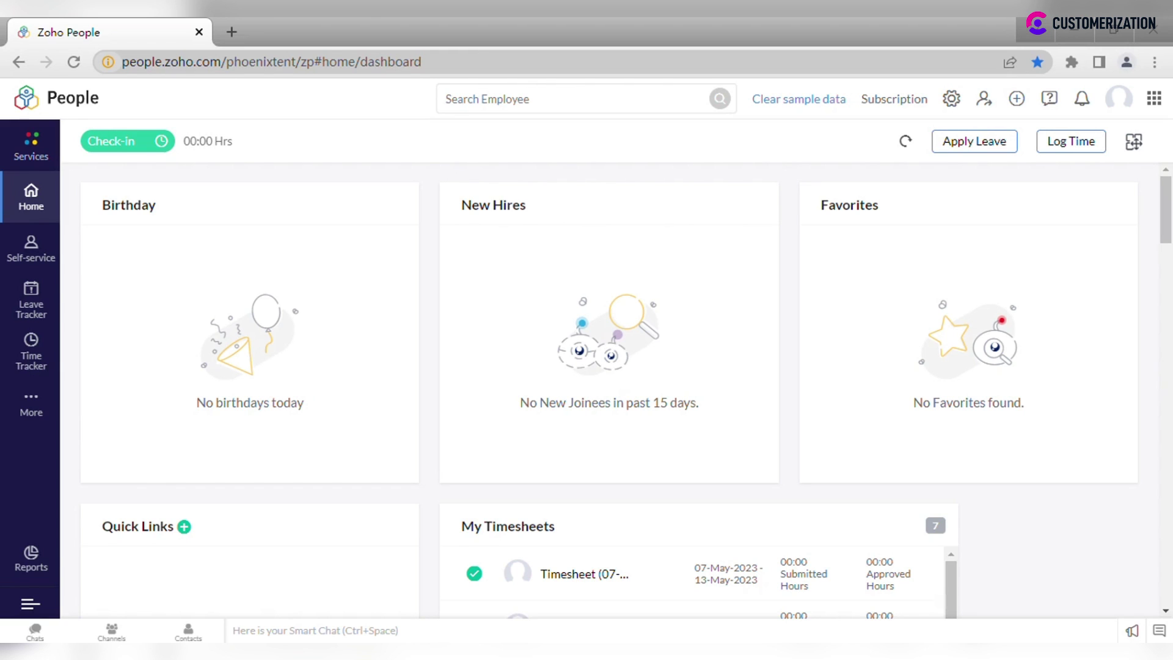
Step: Open the Leave Tracker from the sidebar to show its 2023 list view
left_click(34, 324)
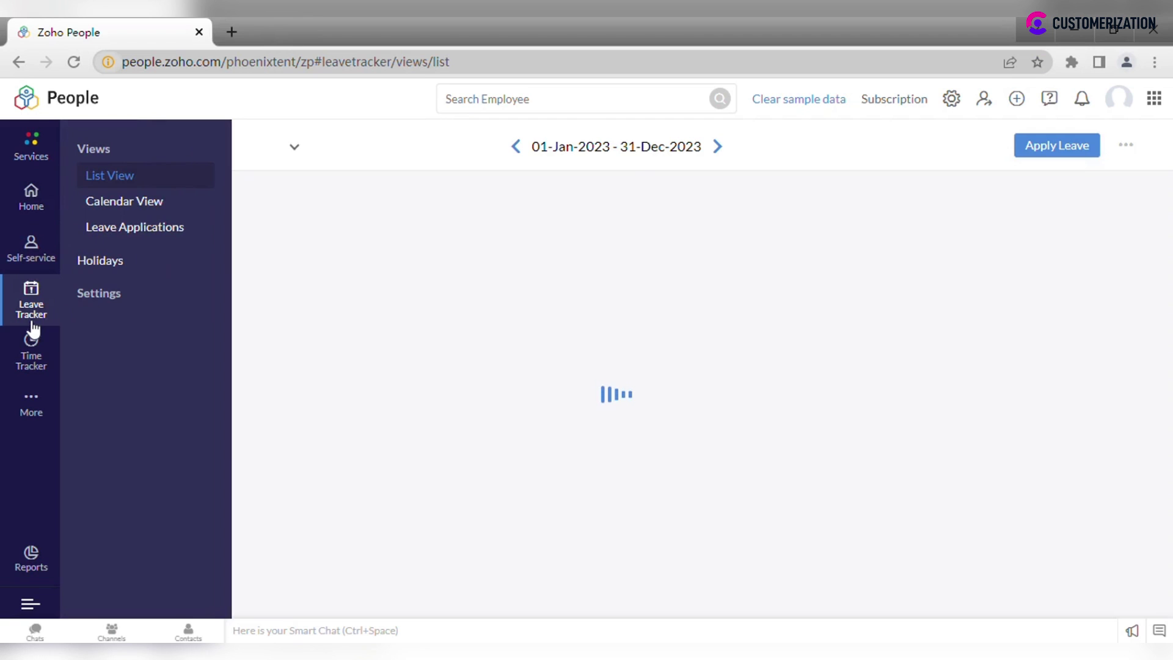
Step: Start a new holiday from the Holidays list and name it Victoria's Day
left_click(92, 264)
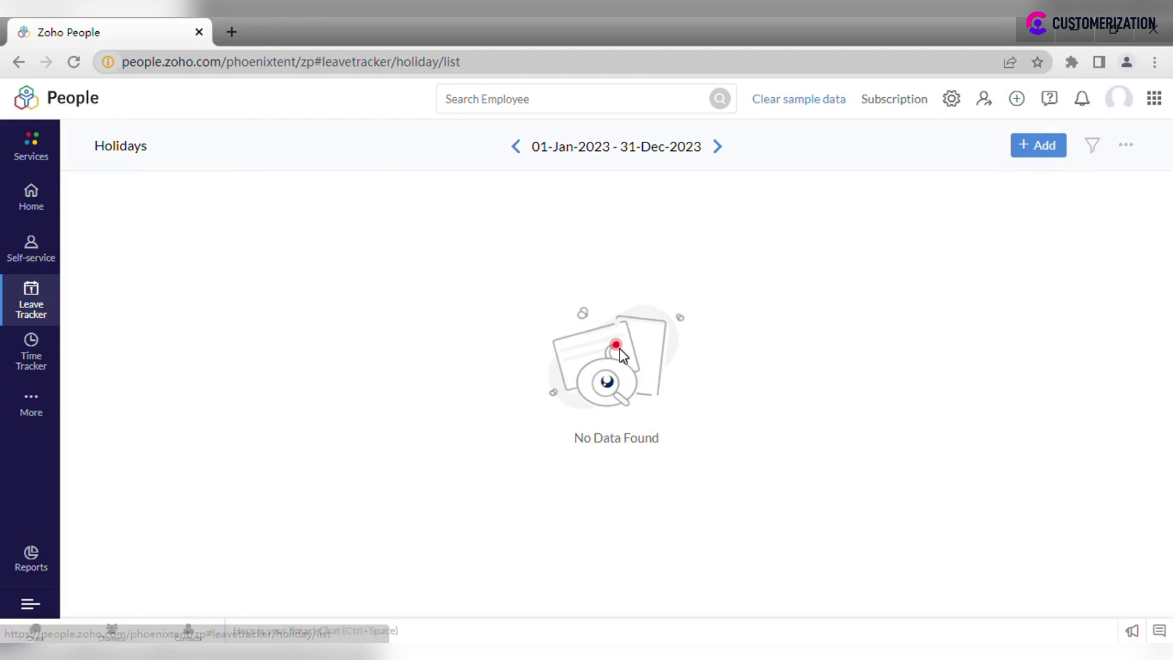
left_click(1046, 154)
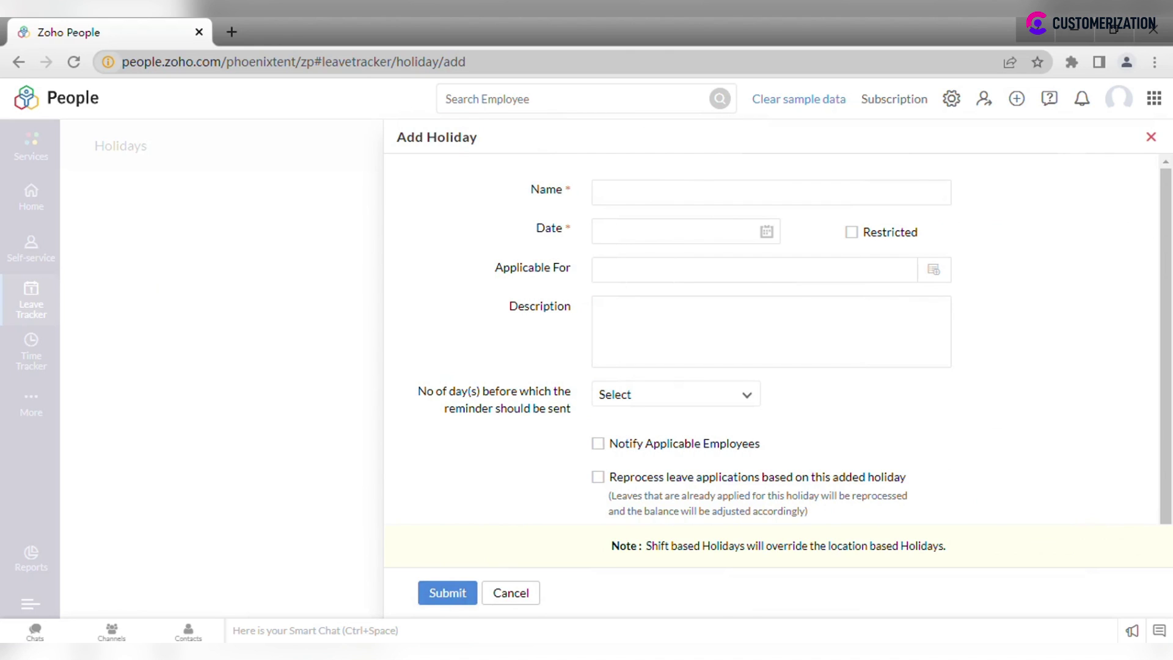
left_click(691, 192)
left_click(749, 237)
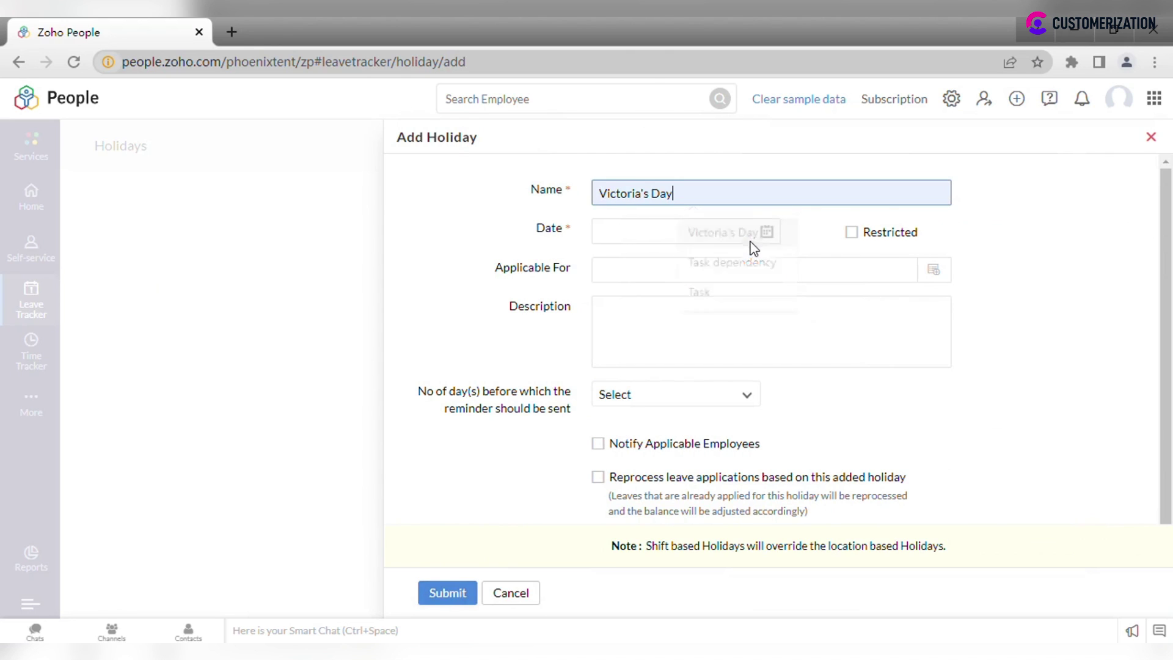
Step: Date the holiday 22-May-2023 and keep it as a Full Day
left_click(682, 237)
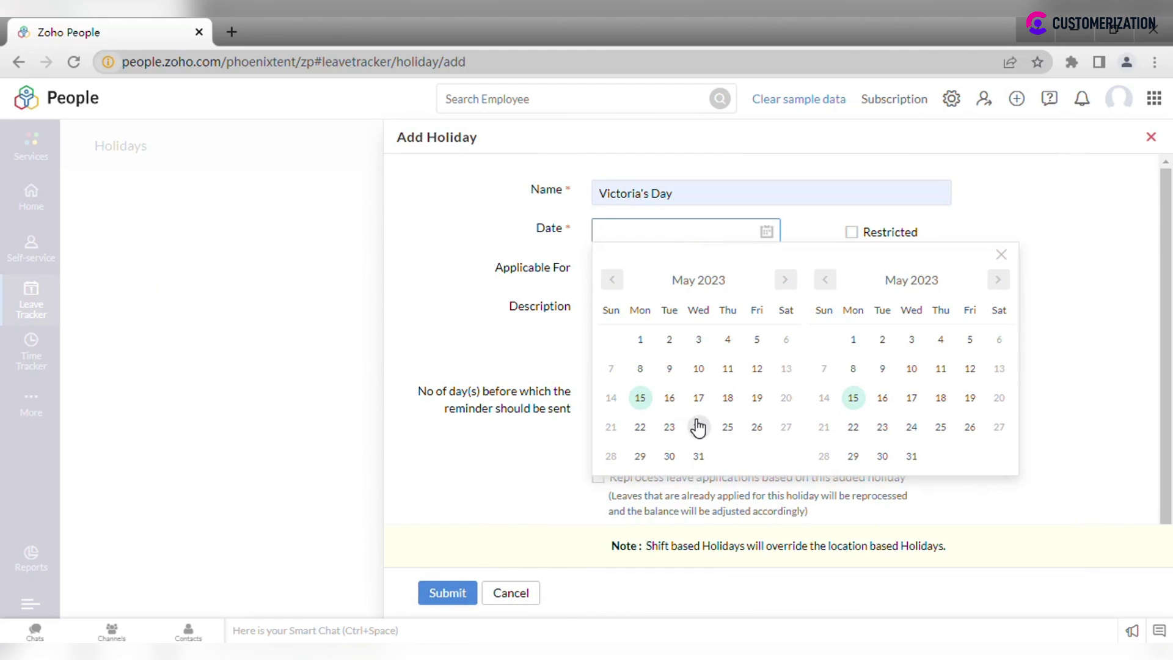
left_click(641, 430)
left_click(1094, 229)
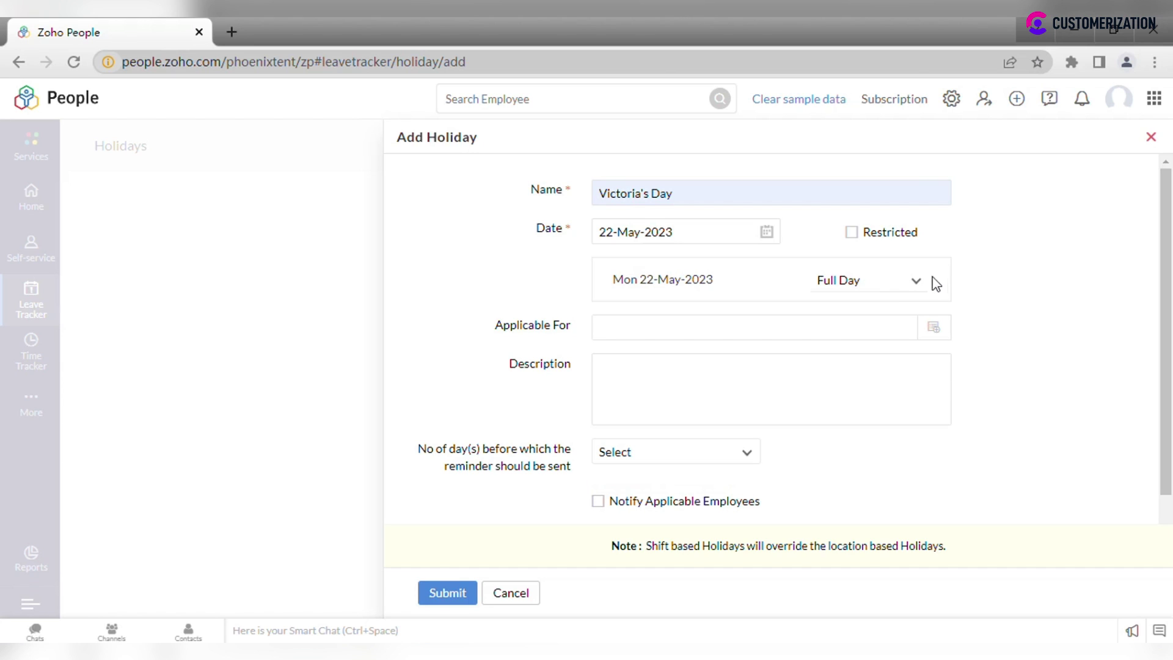
left_click(913, 289)
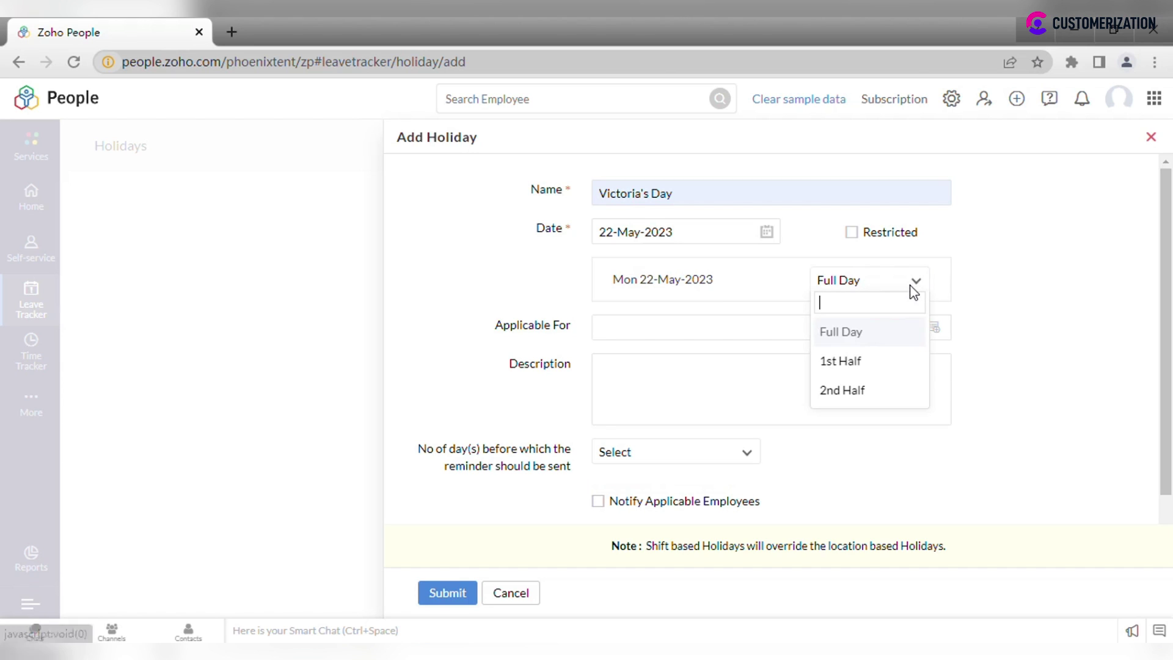
left_click(878, 340)
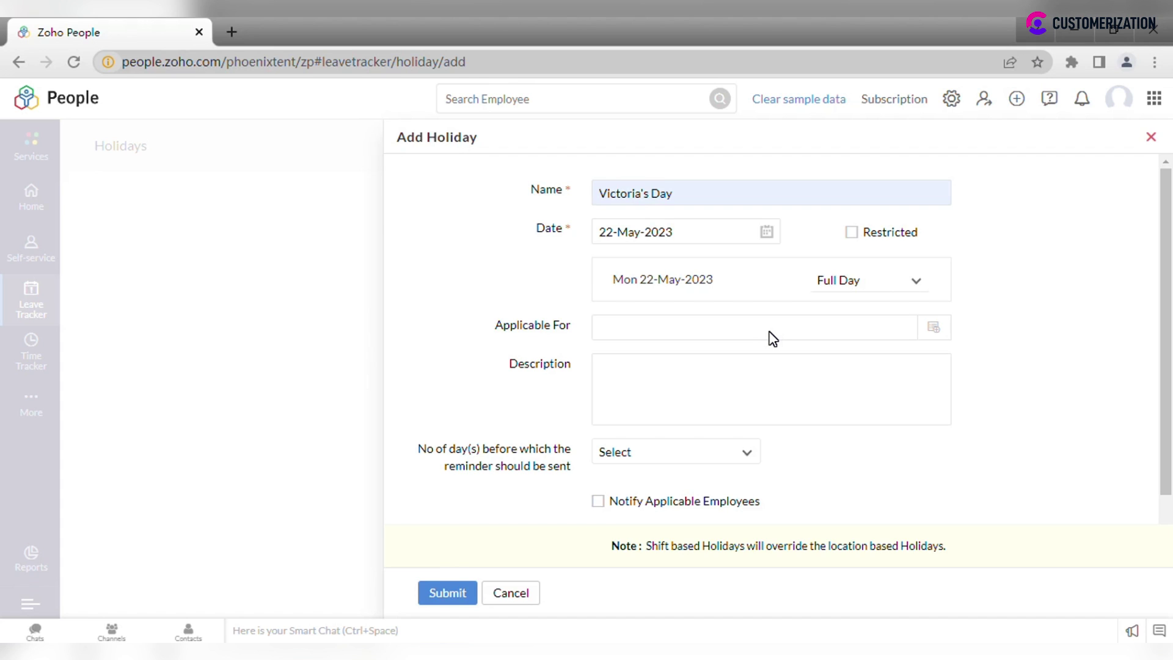
Step: Make Victoria's Day applicable to the Bruges location and the General shift
left_click(934, 328)
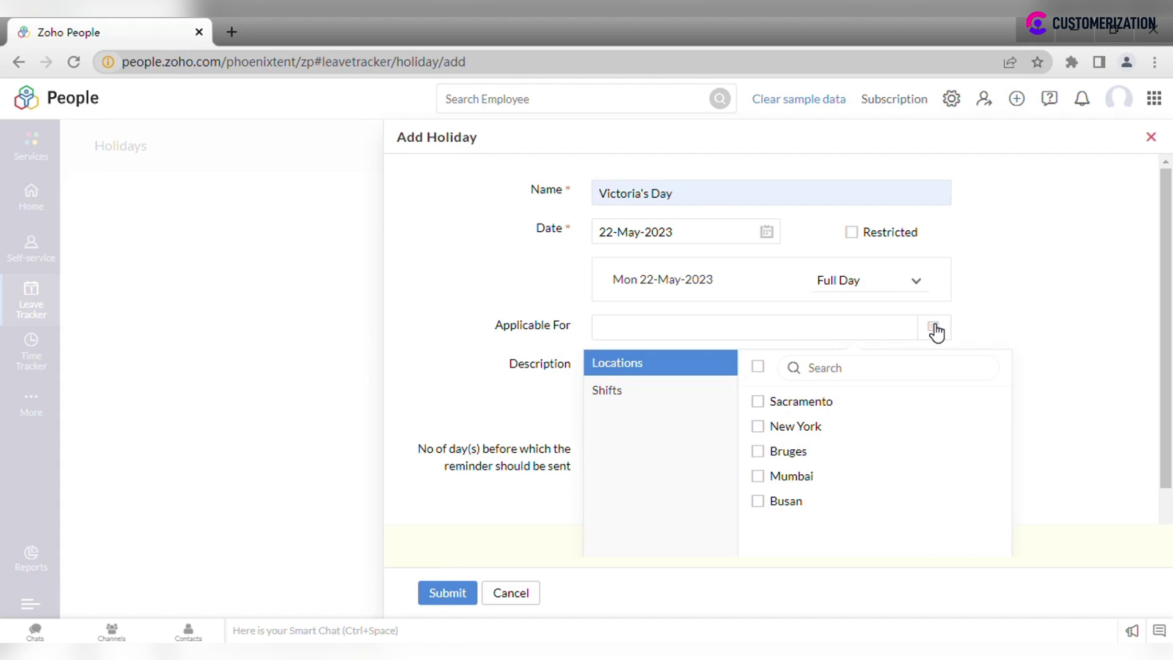
left_click(783, 452)
left_click(636, 424)
left_click(755, 437)
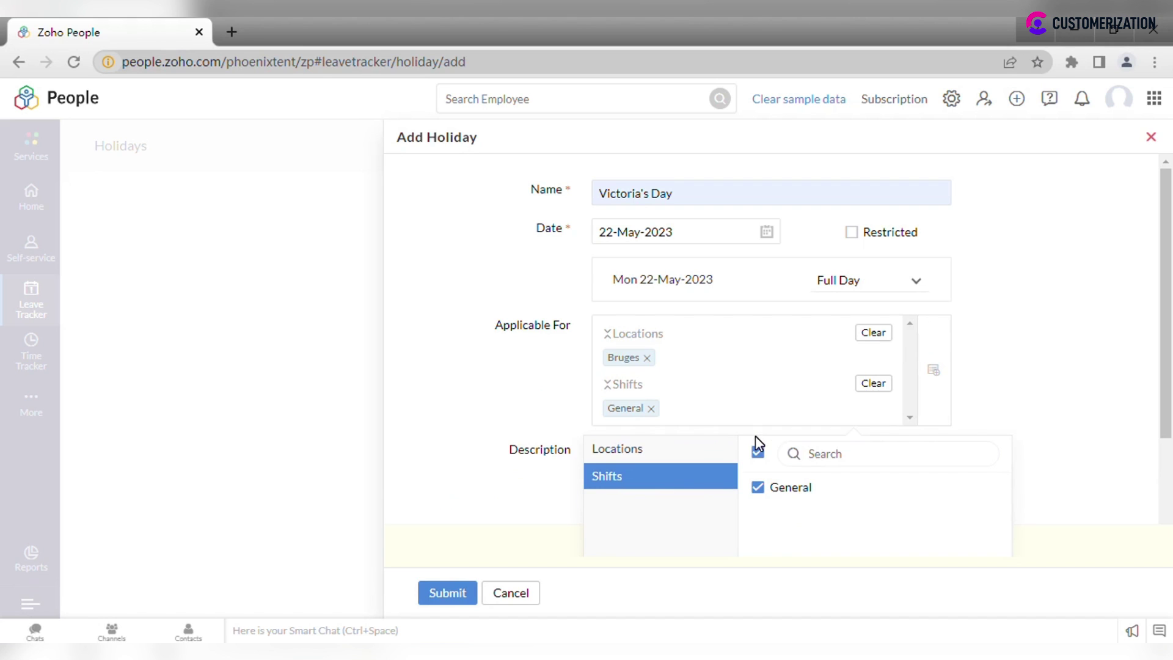
left_click(1028, 352)
scroll(1014, 389, "down", 3)
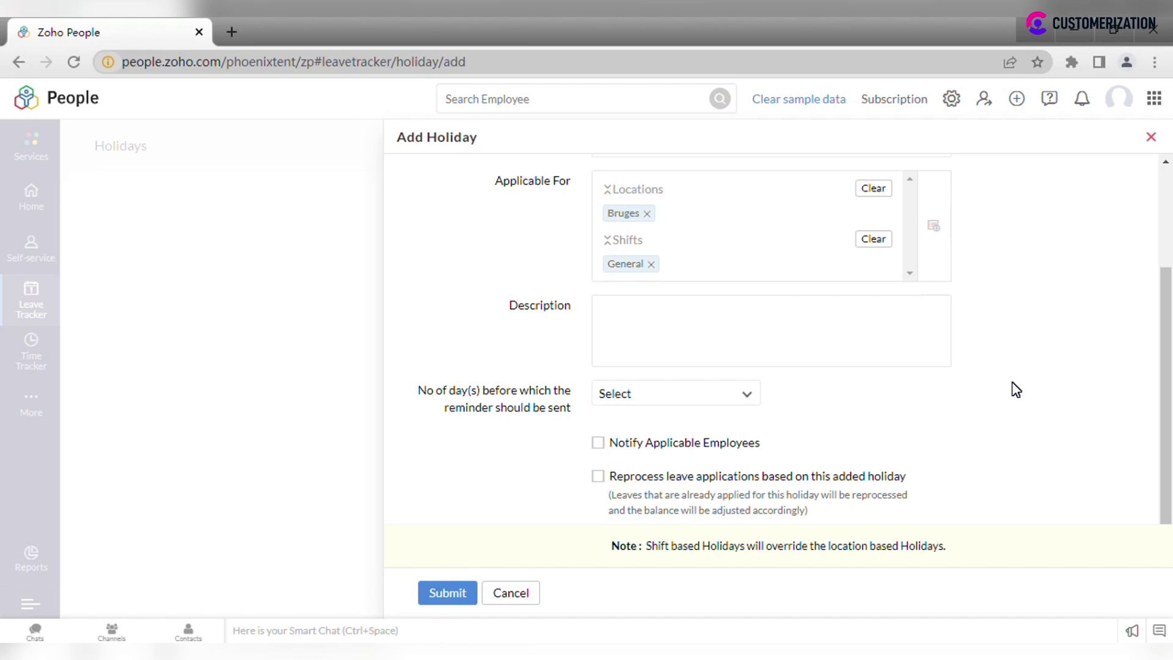
Step: Submit Victoria's Day with a 2-day reminder, employee notification and leave reprocessing enabled
left_click(743, 394)
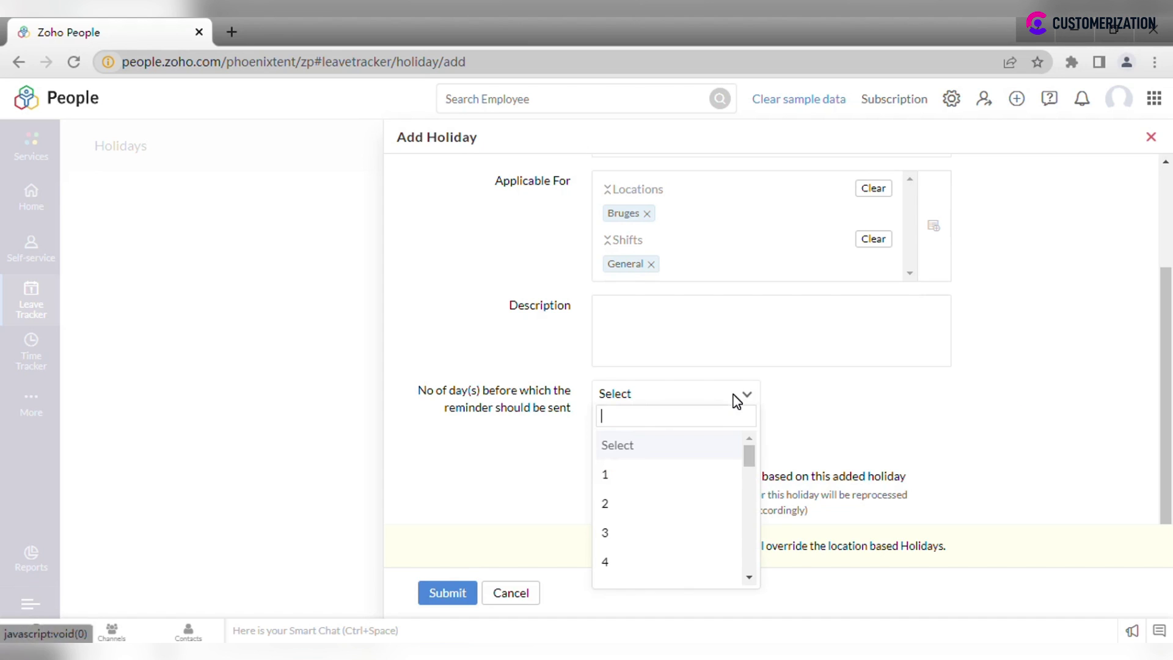
left_click(679, 508)
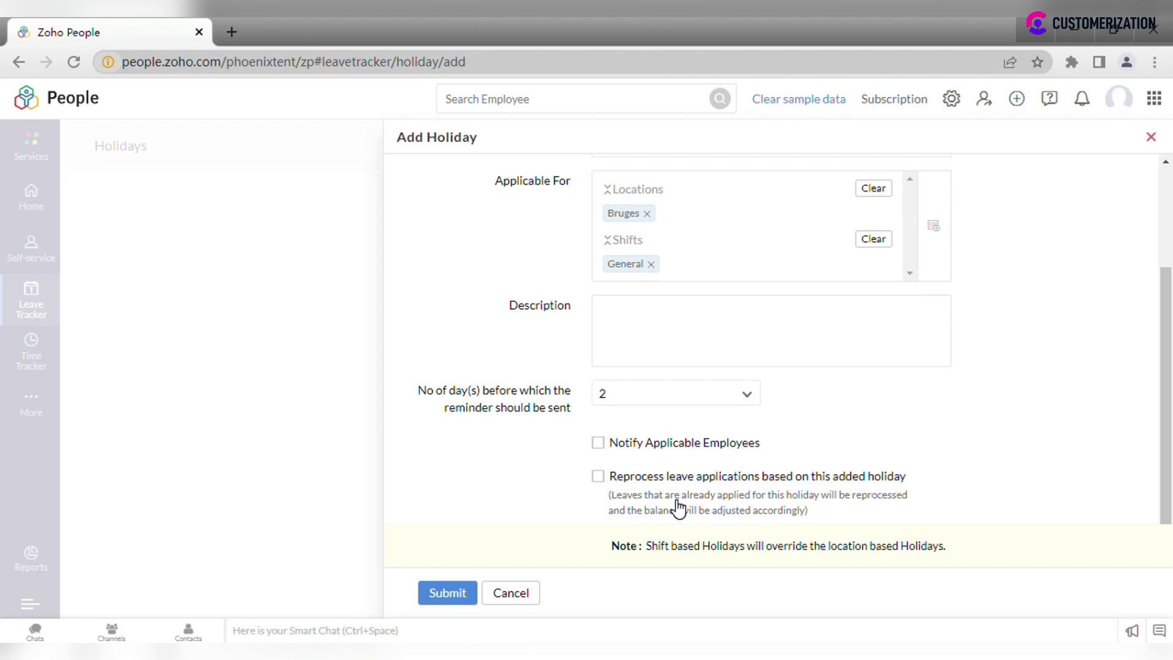
left_click(598, 449)
left_click(597, 480)
left_click(469, 594)
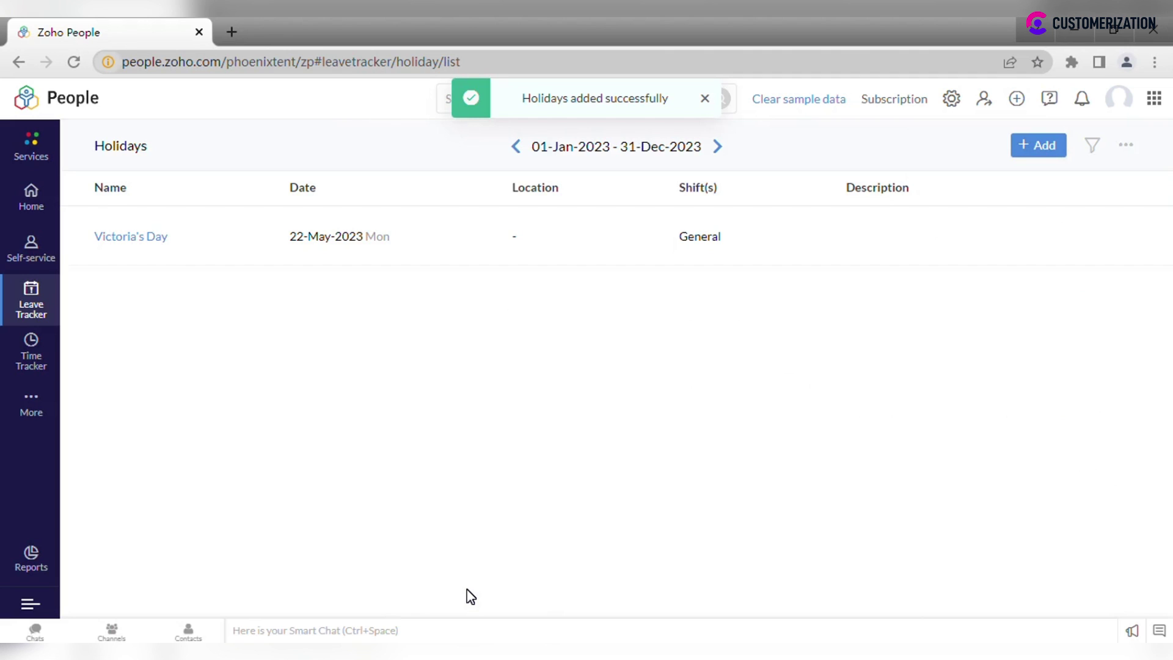
mouse_move(35, 310)
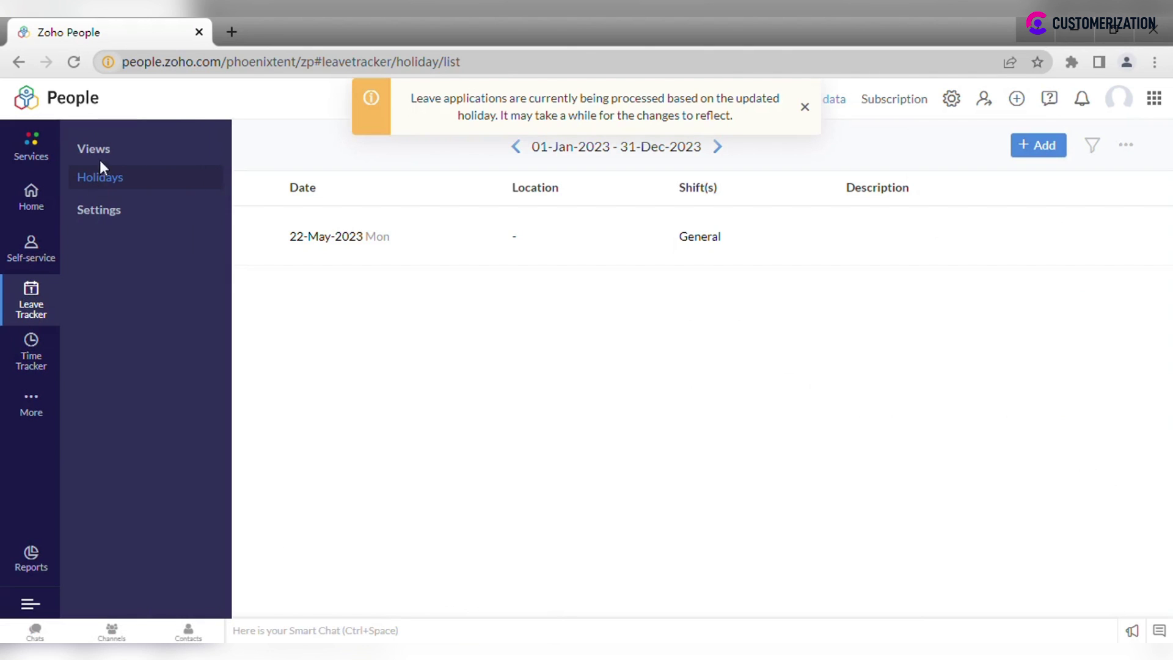
left_click(99, 154)
left_click(110, 199)
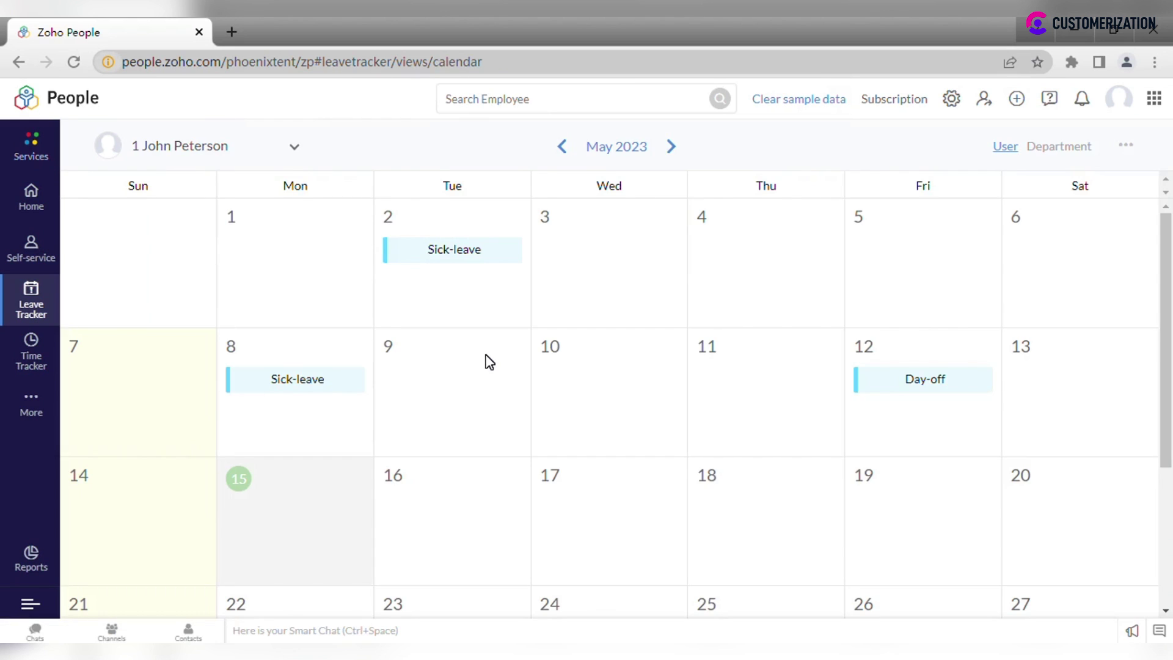
scroll(488, 360, "down", 3)
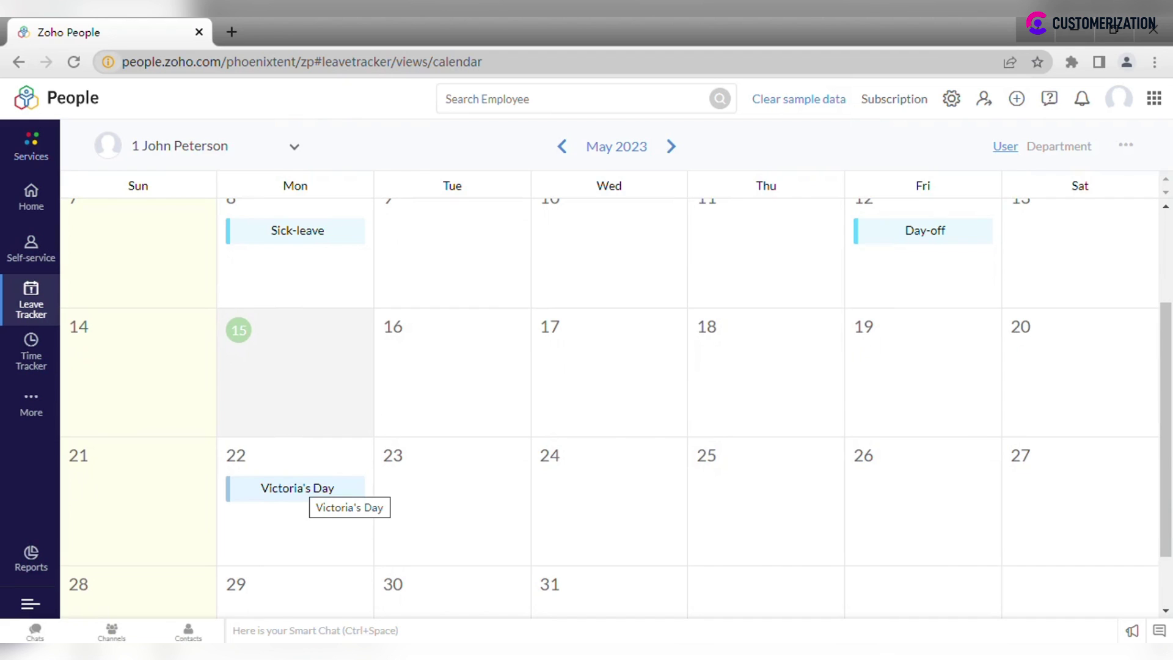
mouse_move(45, 324)
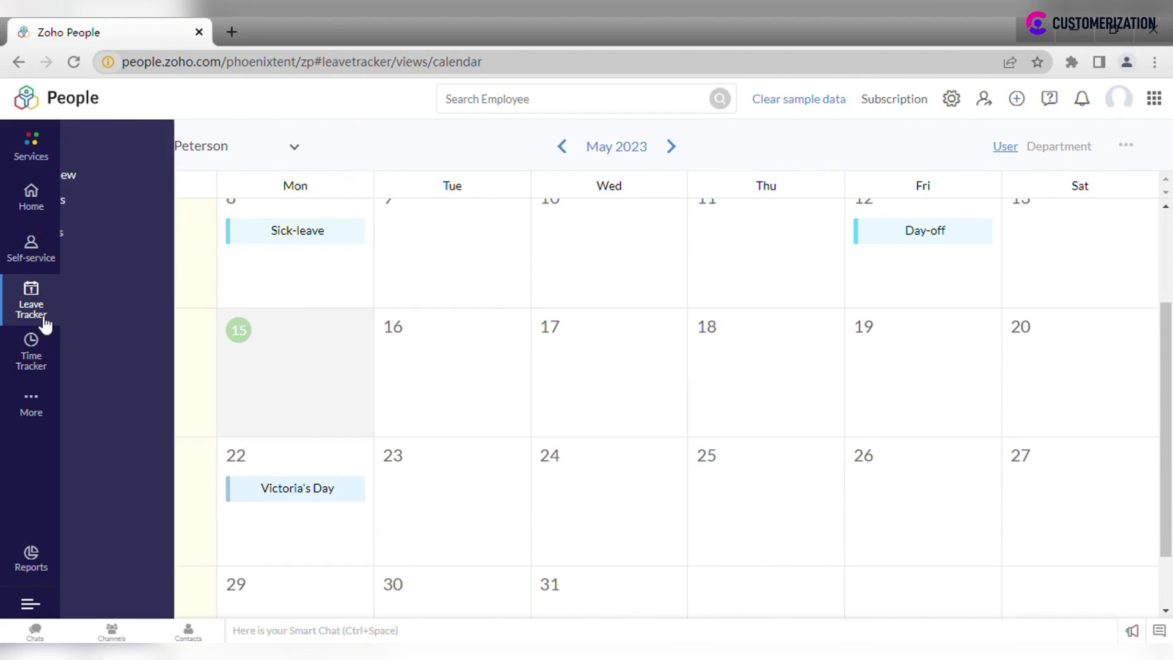
left_click(101, 261)
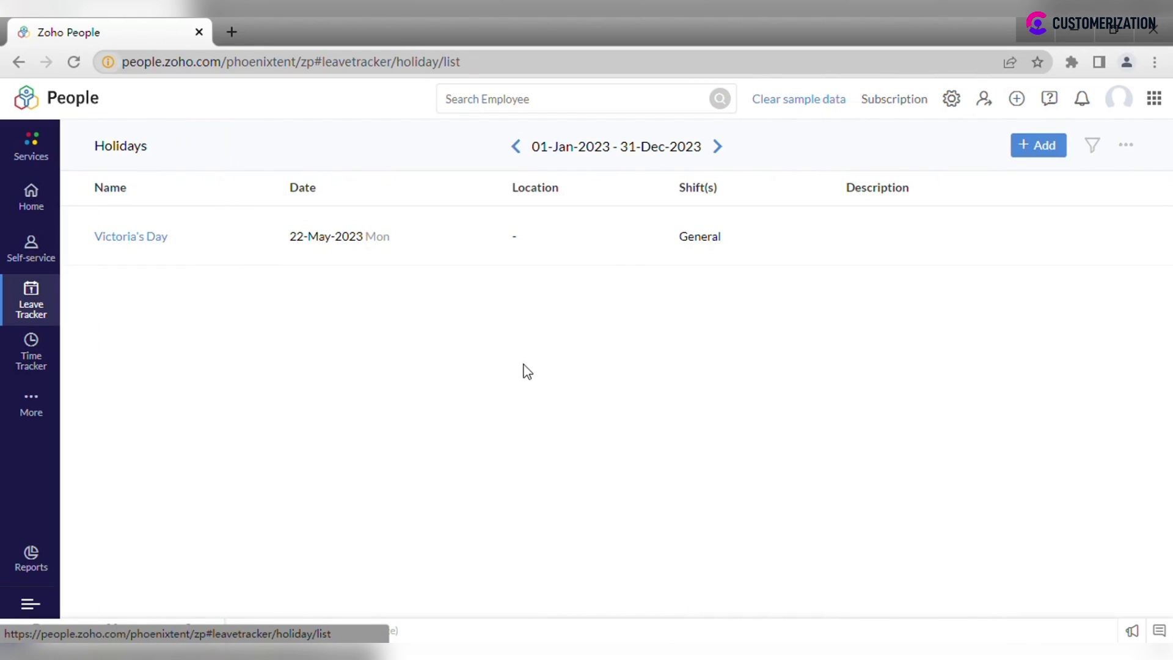
Step: Open 'Customize reminder email' from the Holidays list menu and scroll to Holidays Settings
left_click(1127, 146)
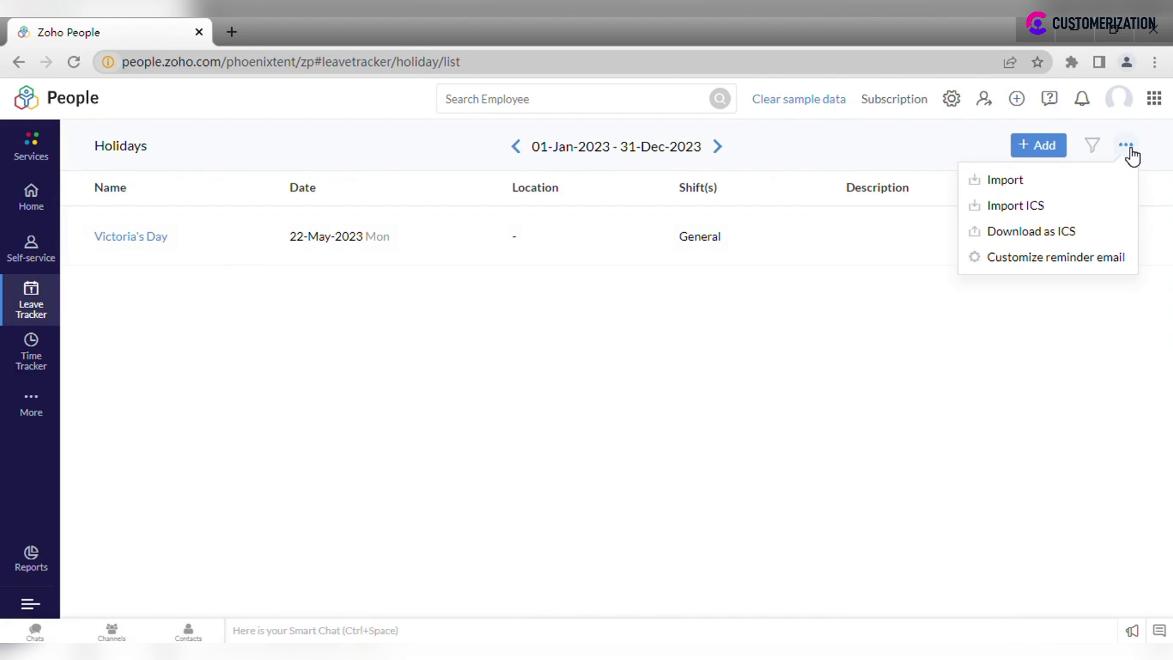
left_click(1059, 258)
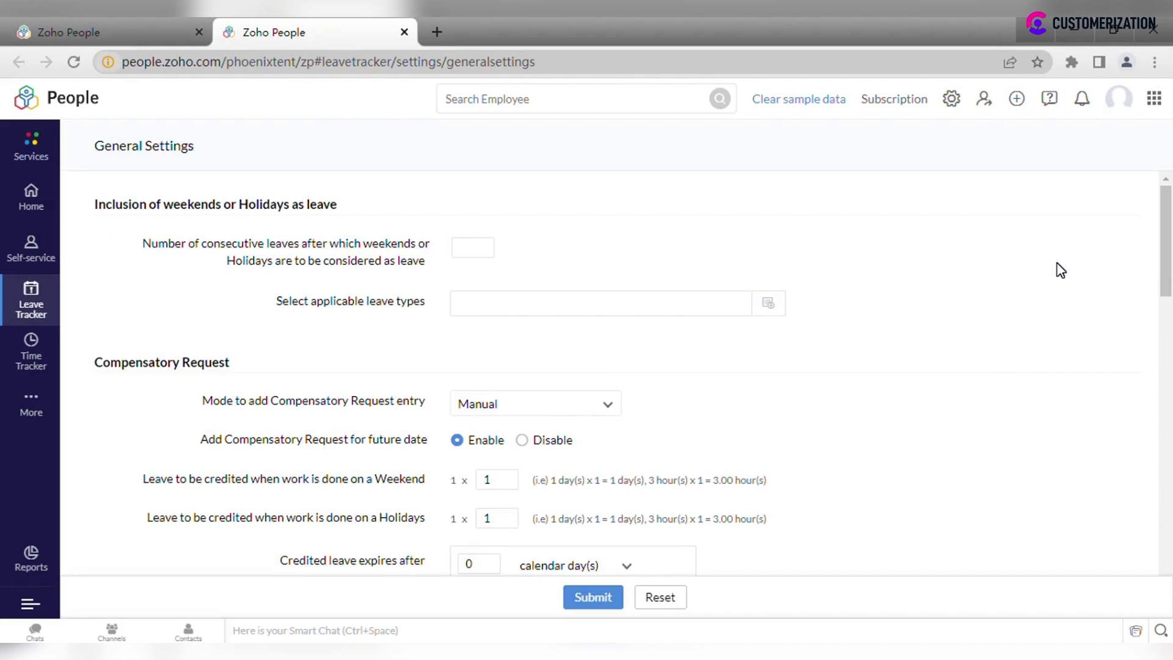
scroll(1068, 238, "down", 9)
scroll(1068, 238, "down", 10)
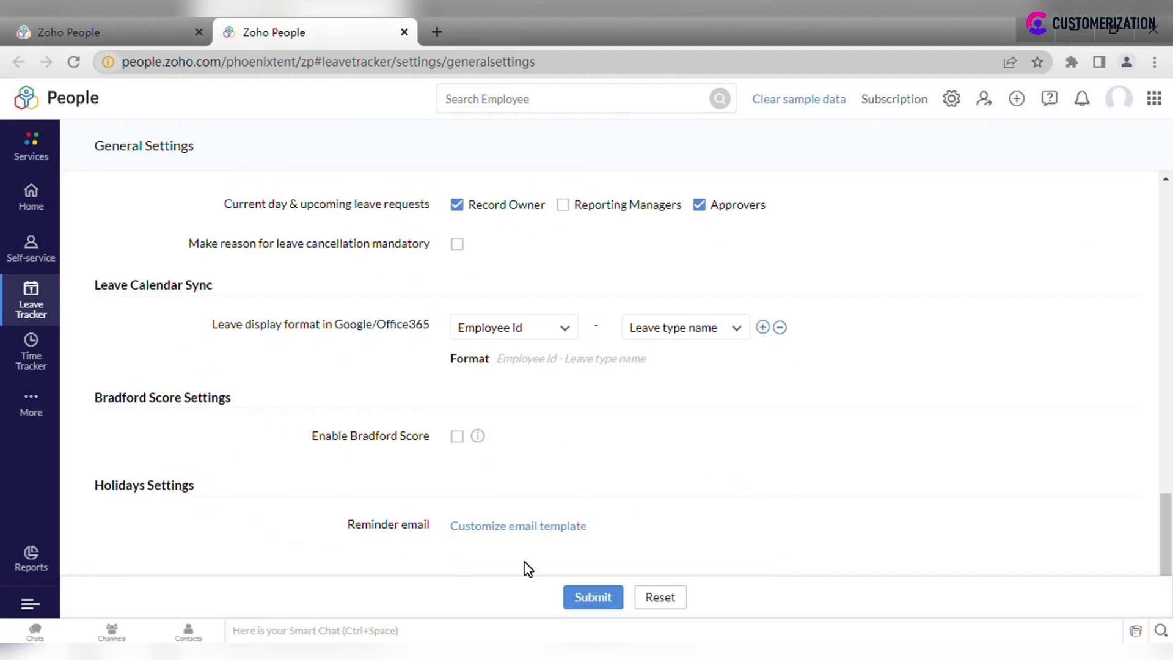
Step: Open the Reminder email's Mail Template showing the Employee Display Name, Holiday Name and Holiday From fields
left_click(499, 528)
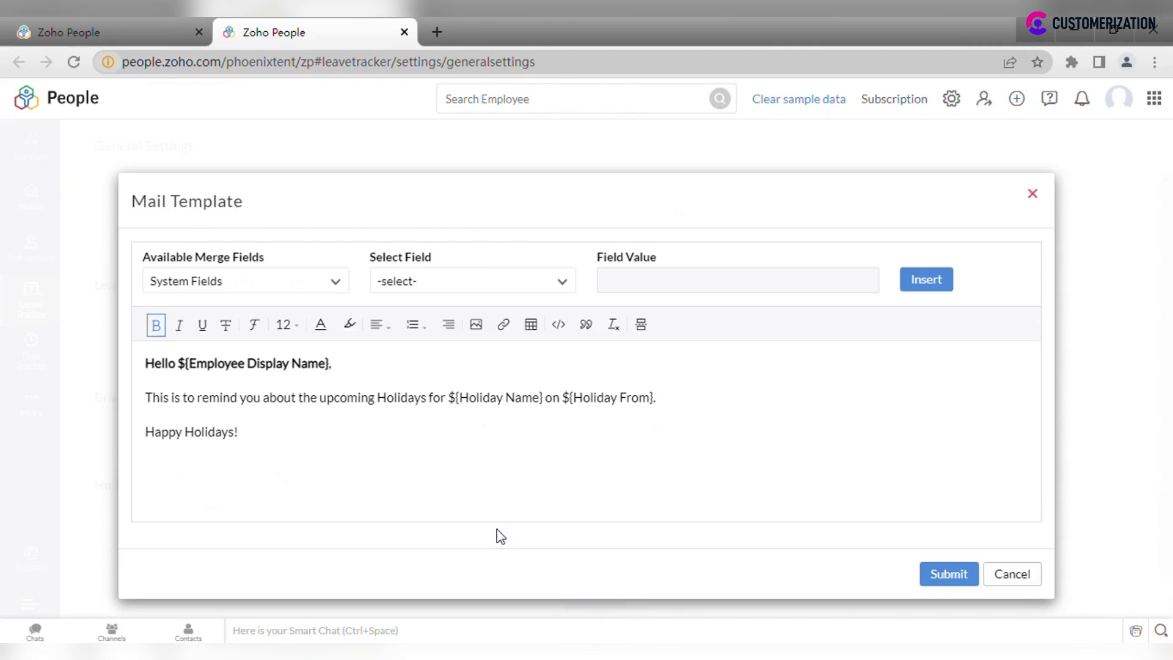